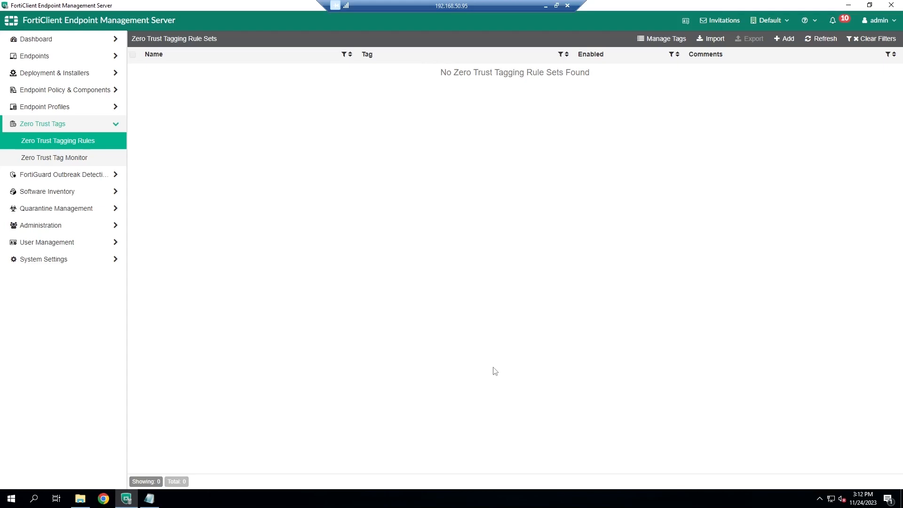
- Start a new Zero Trust tagging rule set named ZTNA Cert Installed that tags endpoints as ZTNA_CERT_INSTALLED
click(783, 39)
click(479, 66)
text(ZTNA Cert Insta)
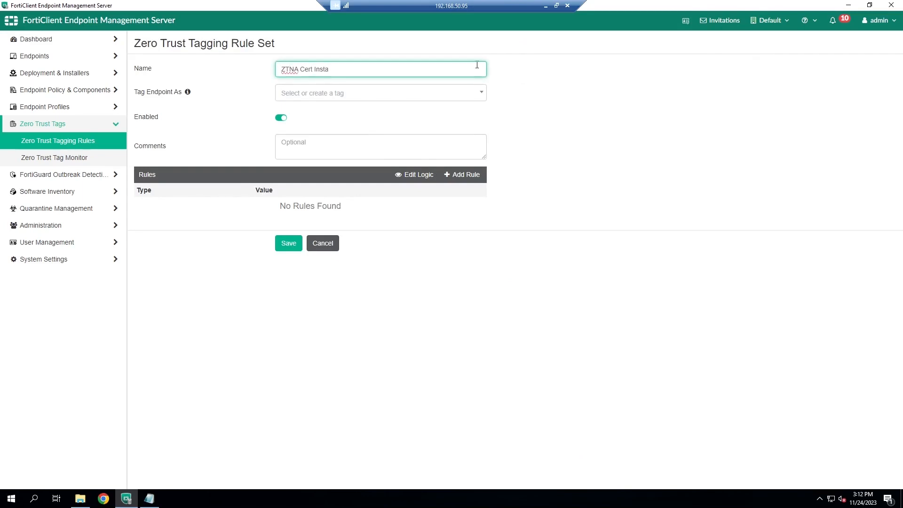
text(lled)
click(478, 93)
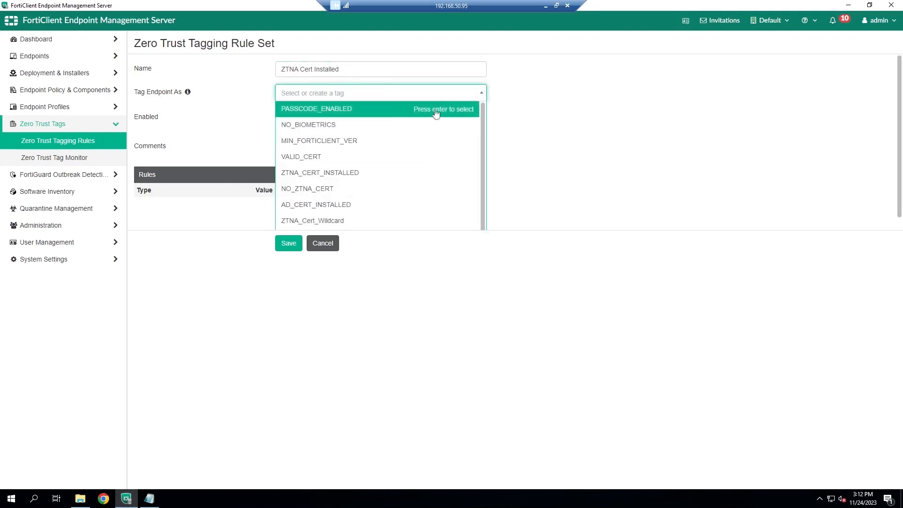
click(393, 174)
- Add a Windows rule of type Certificate to the rule set with Regex matching for the Subject CN
click(445, 175)
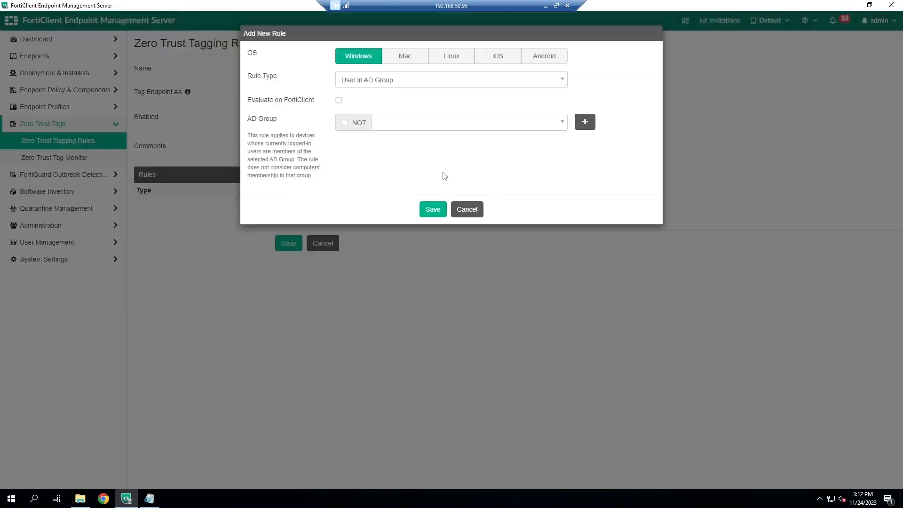
click(554, 82)
click(485, 128)
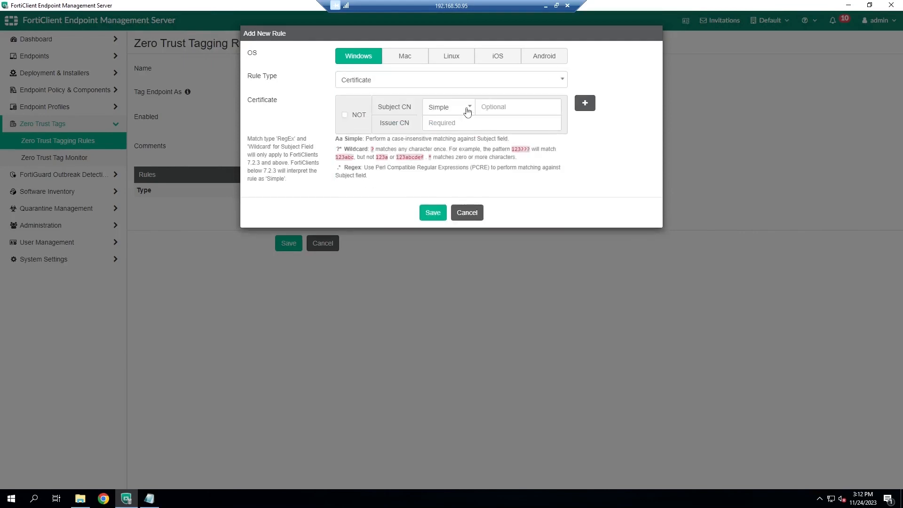
click(467, 109)
click(458, 139)
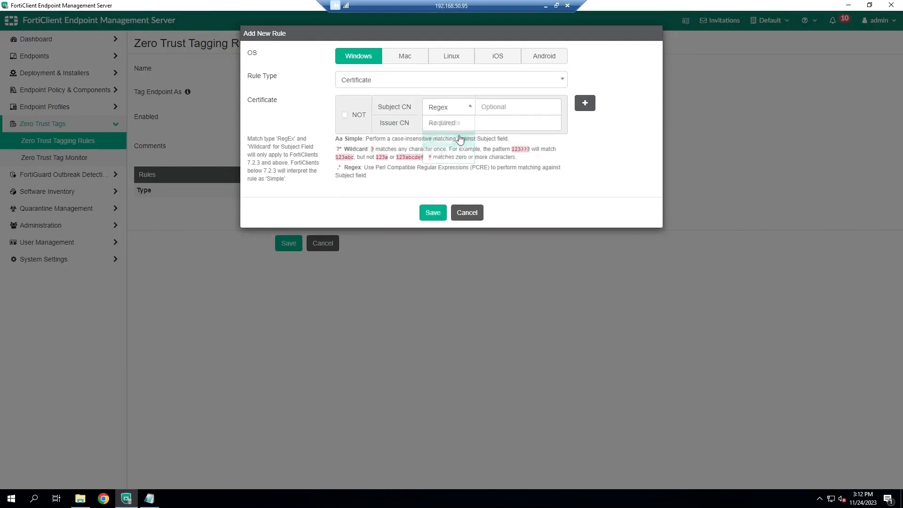
- Enter [0-9a-fA-F]{32} as the certificate rule's Subject CN pattern
click(496, 111)
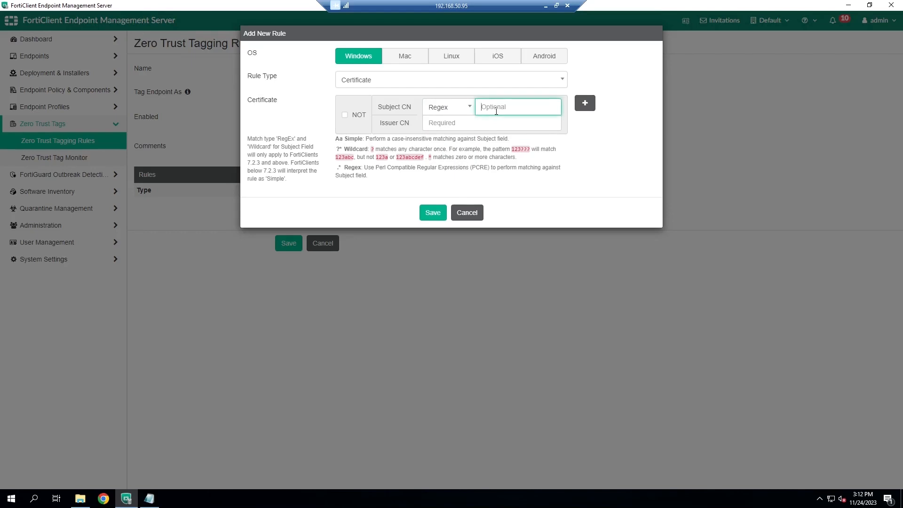
text([)
text(0-9])
key(Left)
text(a-fA-F]{32)
- Paste the EMS serial number as the Issuer CN, add the certificate condition, and save the rule and rule set
click(471, 127)
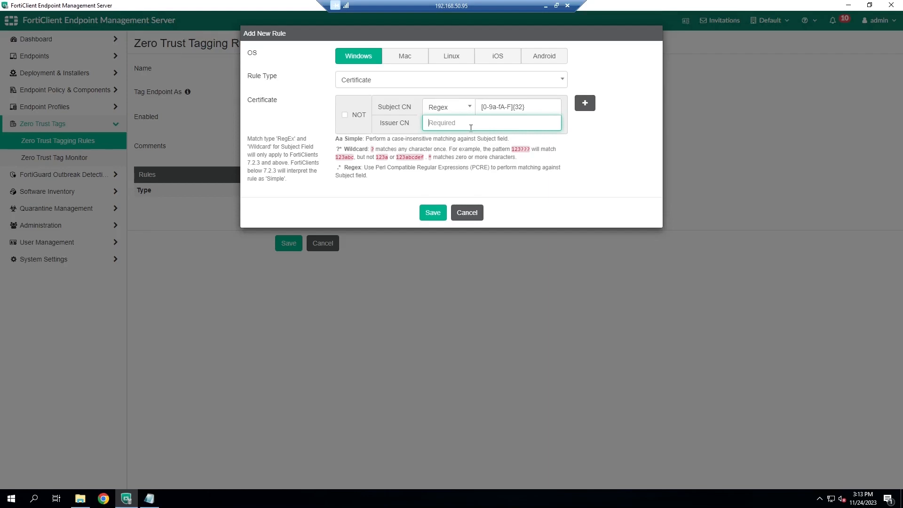
key(ctrl+v)
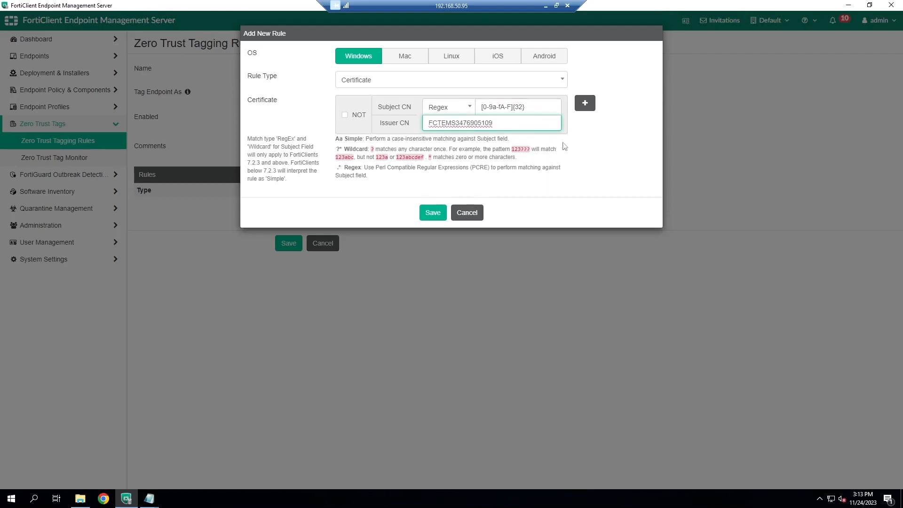
click(587, 142)
click(431, 213)
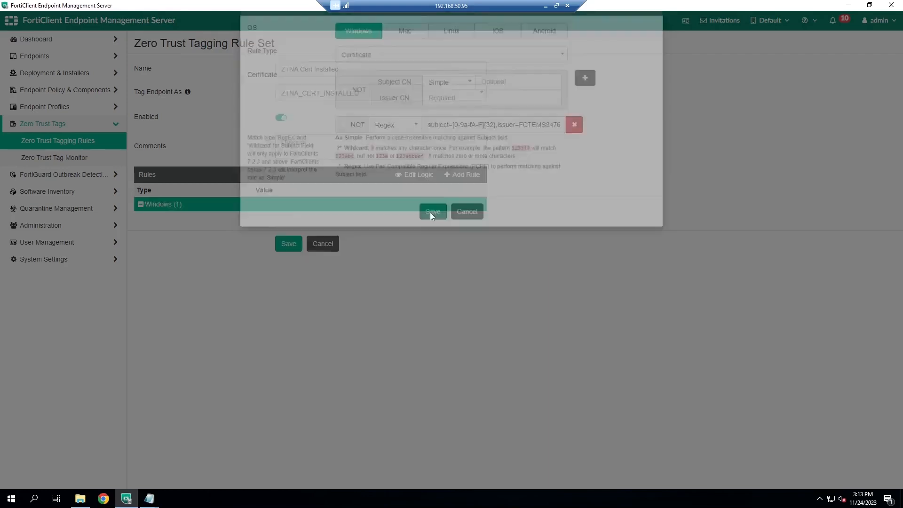
click(291, 257)
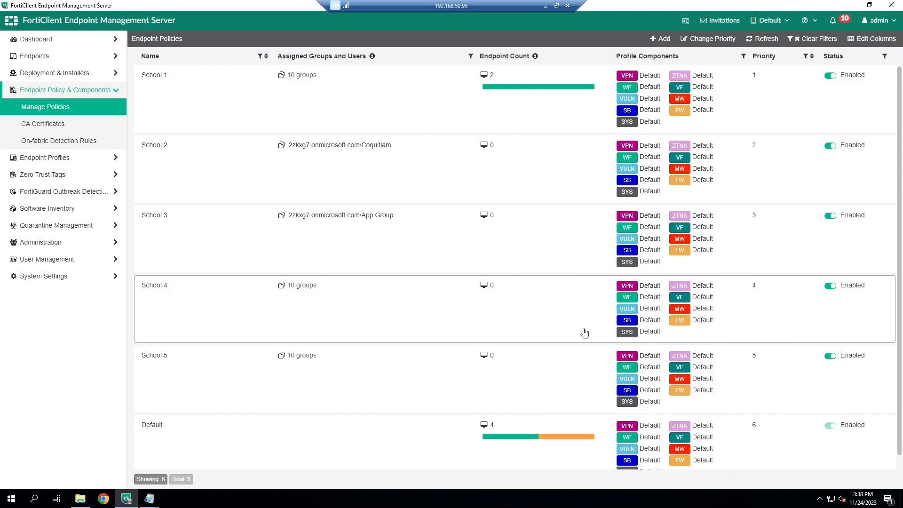
- Export all non-default endpoint policies for a bulk policy order update to policies.txt in Documents
click(720, 39)
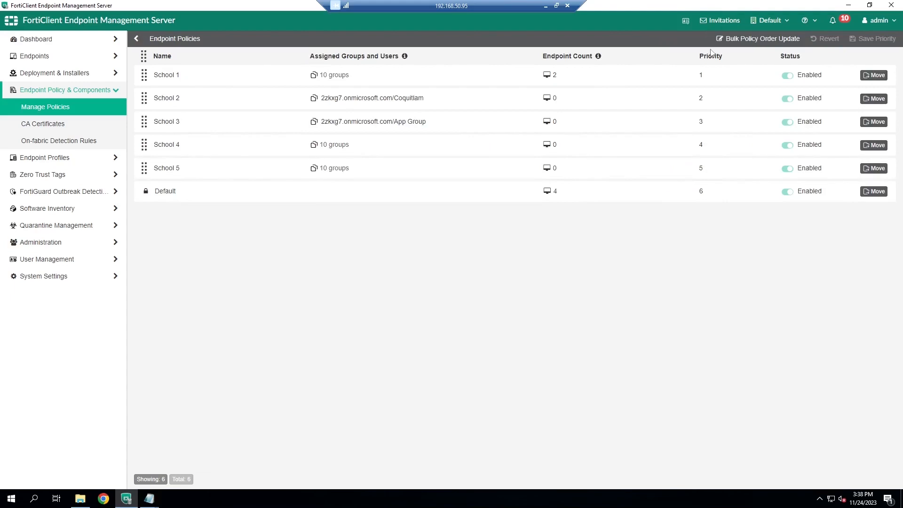
click(747, 37)
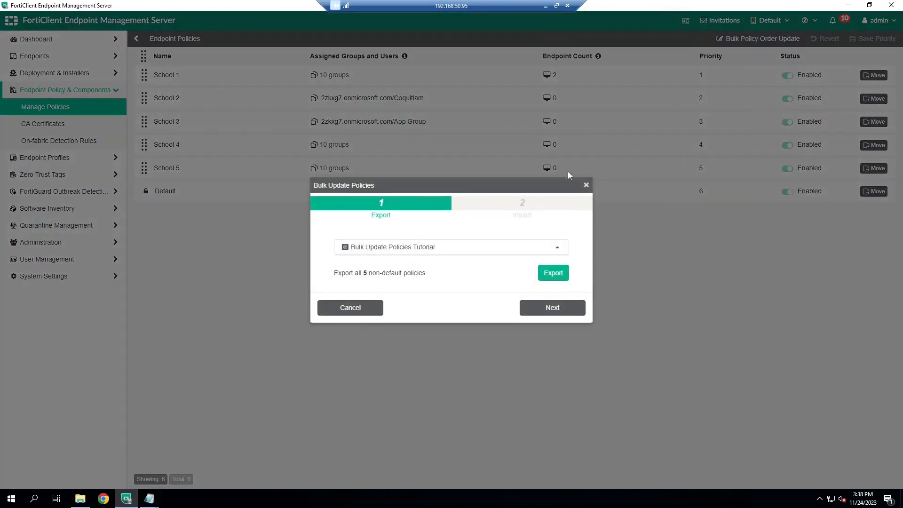
click(552, 274)
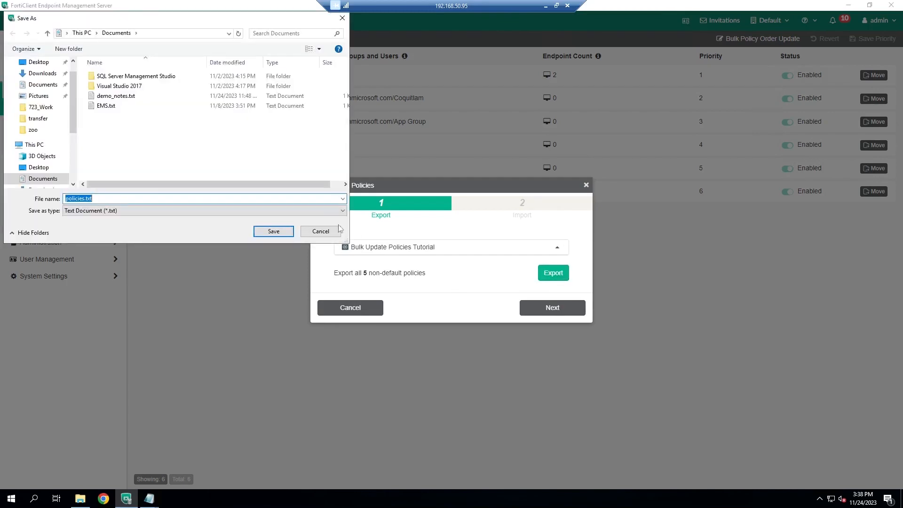
click(277, 230)
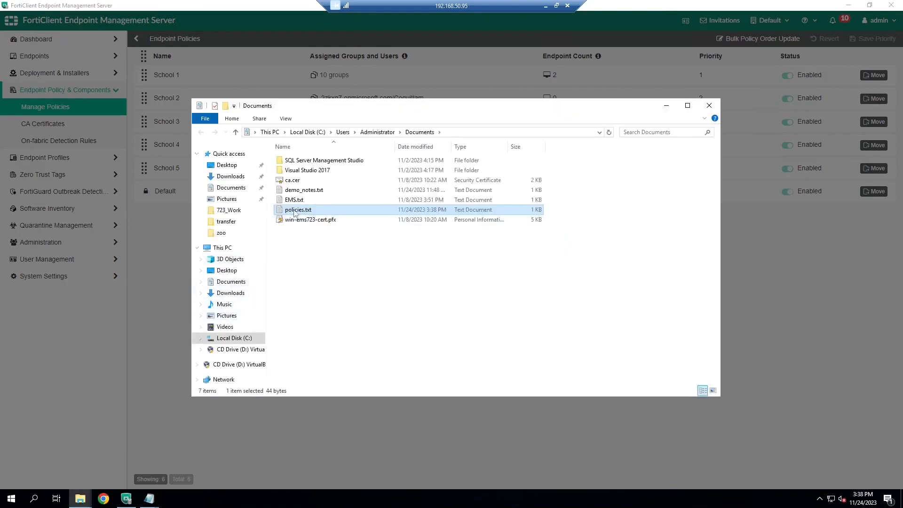
- Open the exported policies.txt in Notepad++, move School 5 to the first line, and save the file
right_click(294, 211)
click(316, 240)
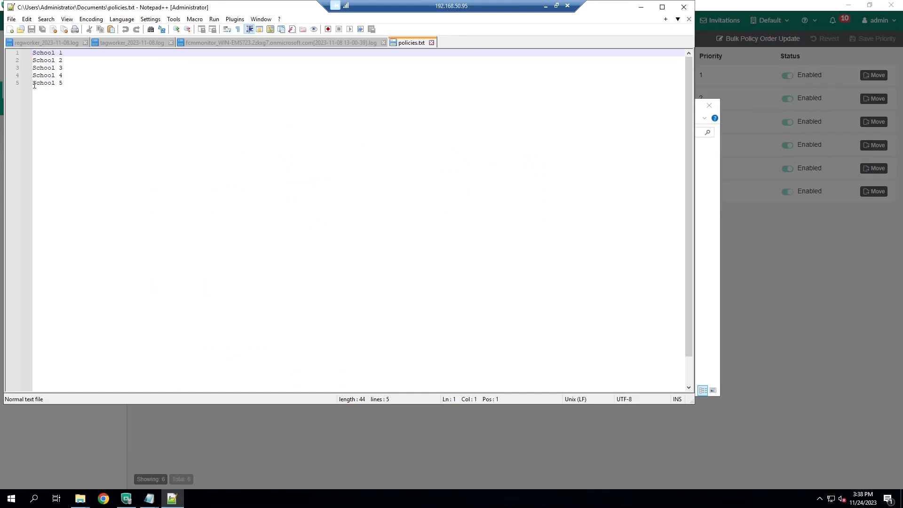
drag(32, 84, 69, 85)
key(ctrl+c)
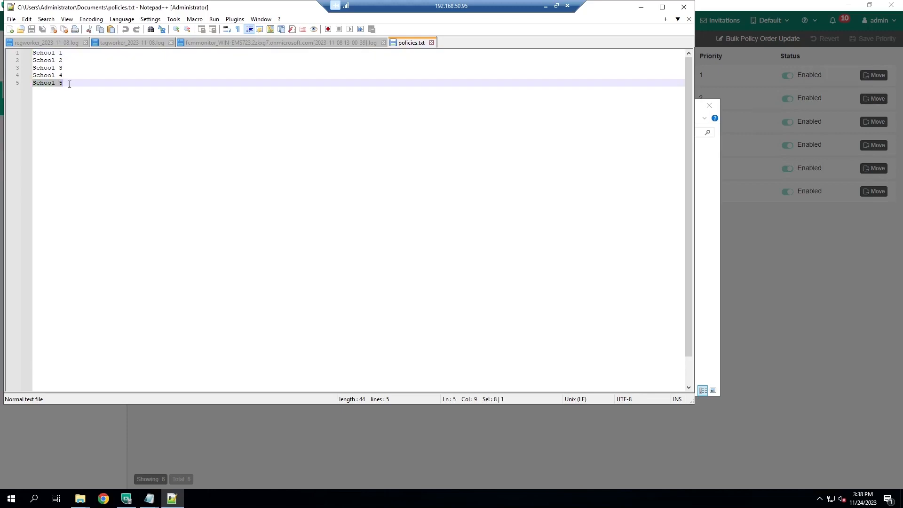
key(BackSpace)
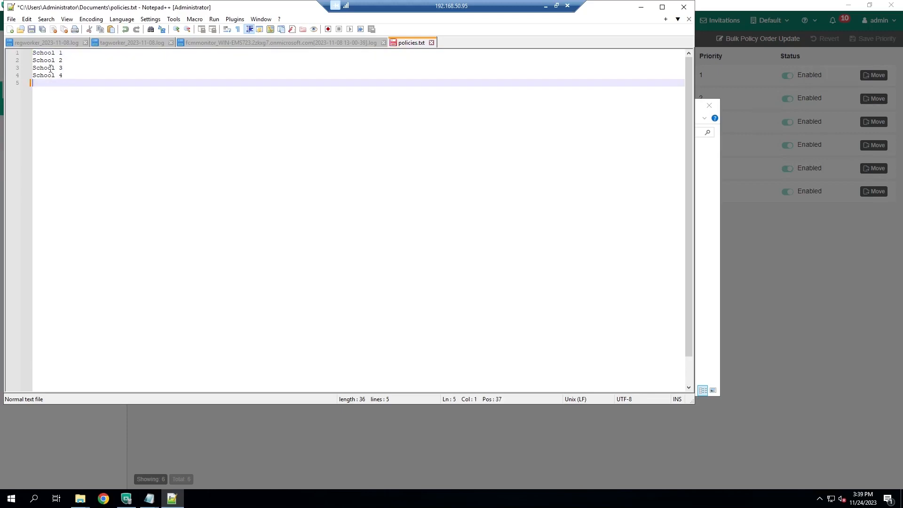
click(32, 52)
key(Return)
key(Up)
key(ctrl+v)
click(32, 29)
click(640, 8)
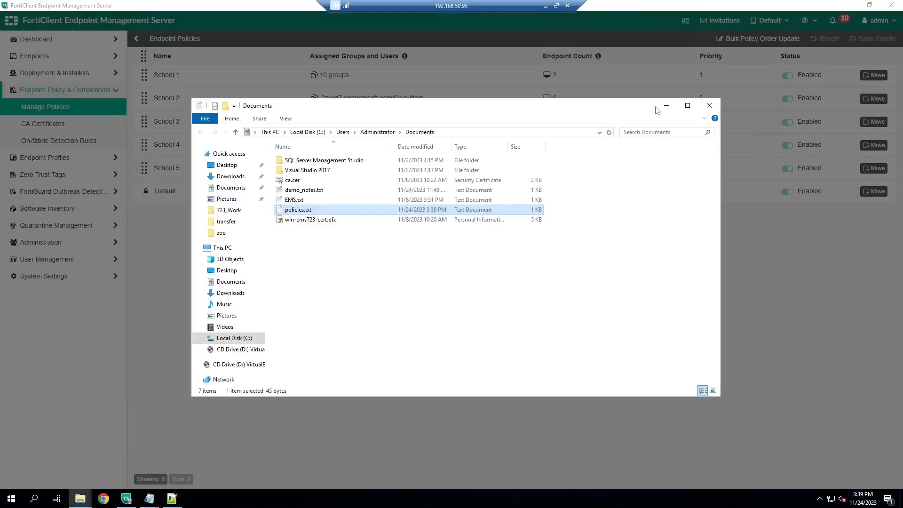
- Return to the EMS bulk update dialog and import the edited policies.txt as the new policy priority
click(630, 99)
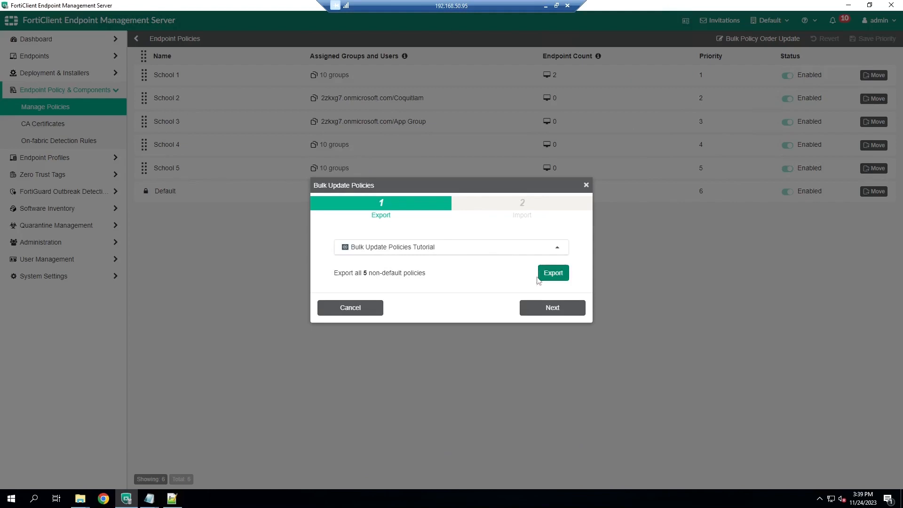
click(547, 307)
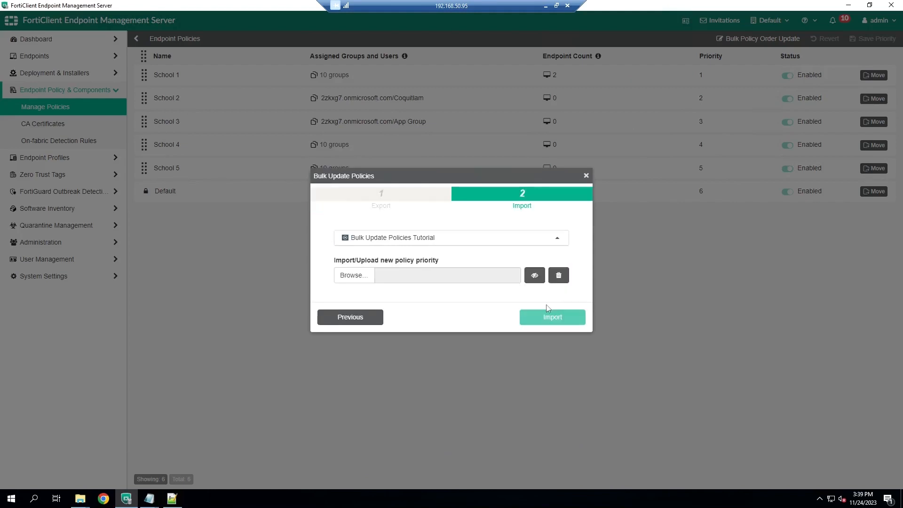
click(367, 281)
click(118, 126)
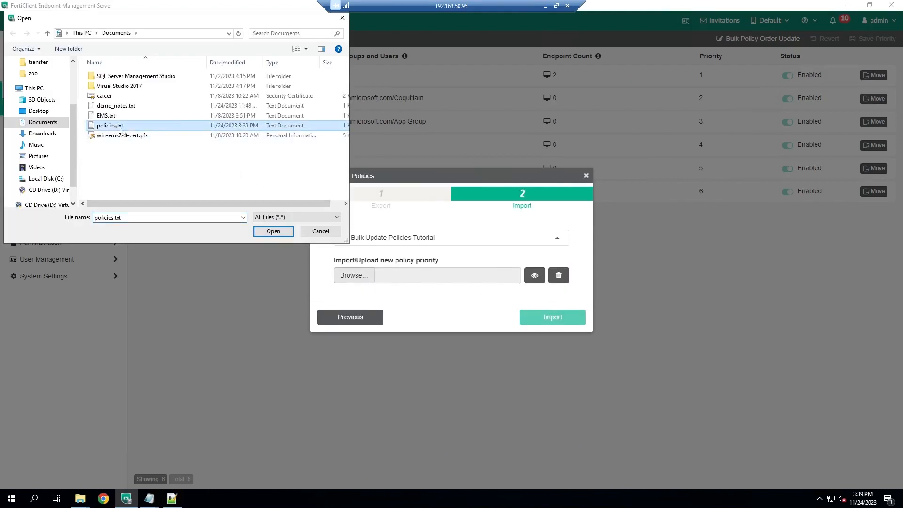
click(270, 232)
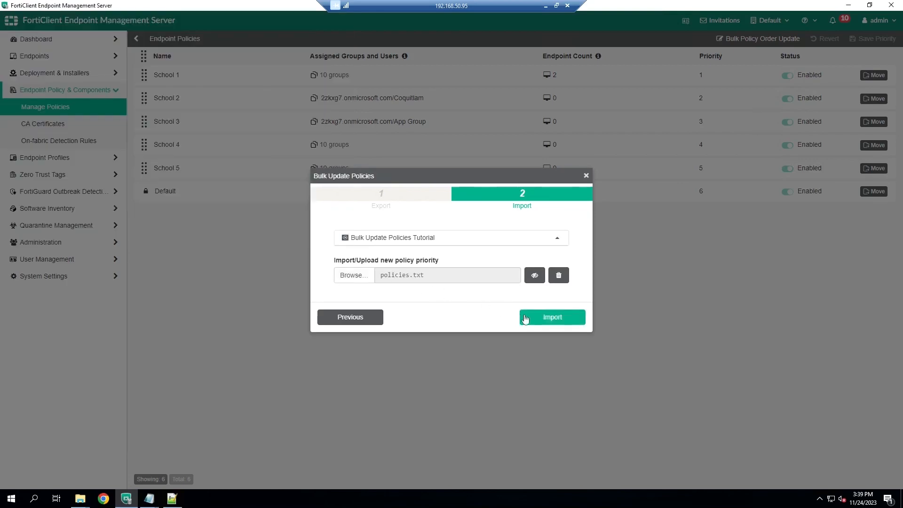
click(543, 319)
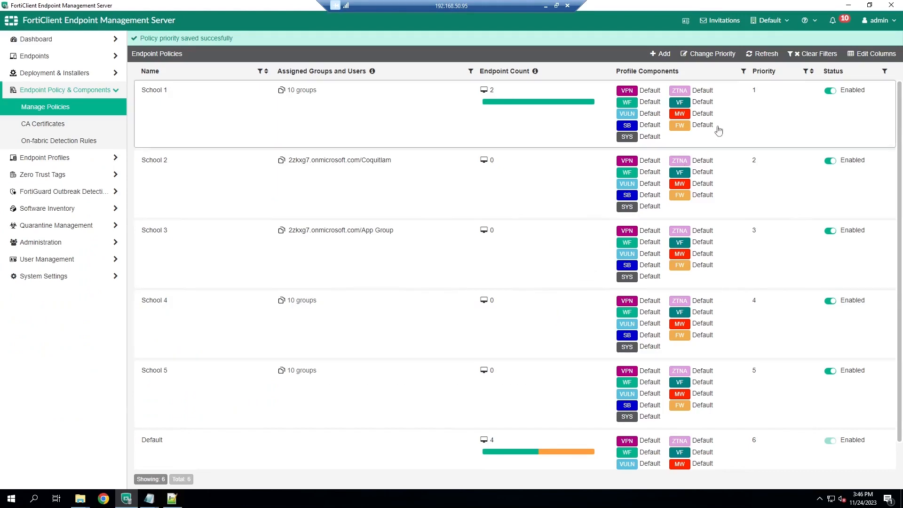
- Change the endpoint policy priority so School 5 comes before School 1, and save the order
click(711, 54)
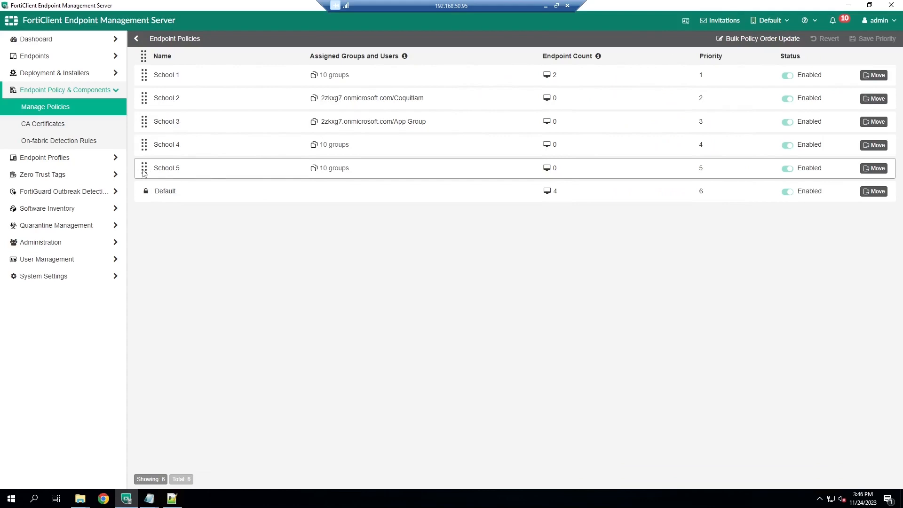
drag(144, 173, 145, 78)
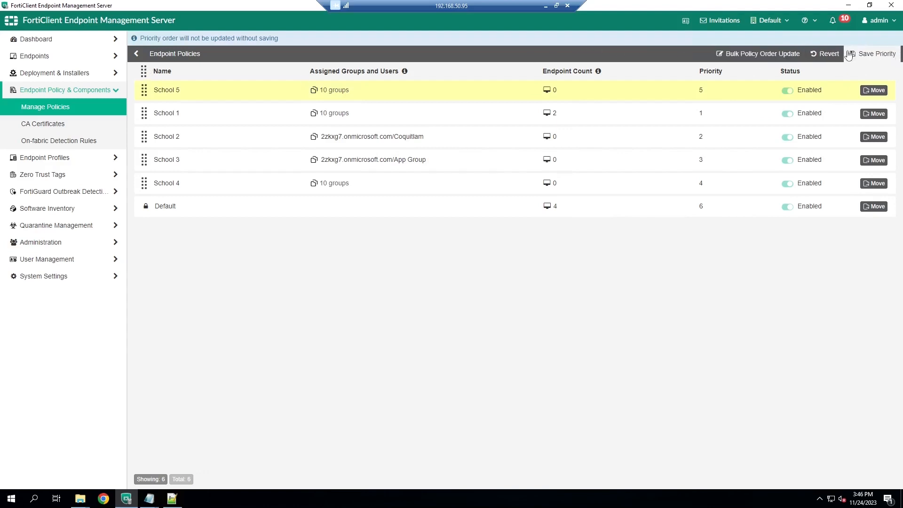
click(872, 54)
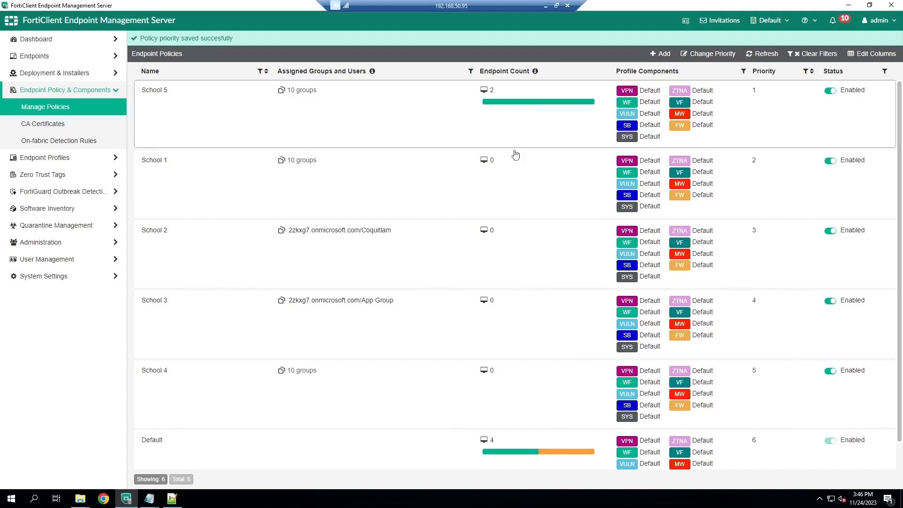
mouse_move(499, 454)
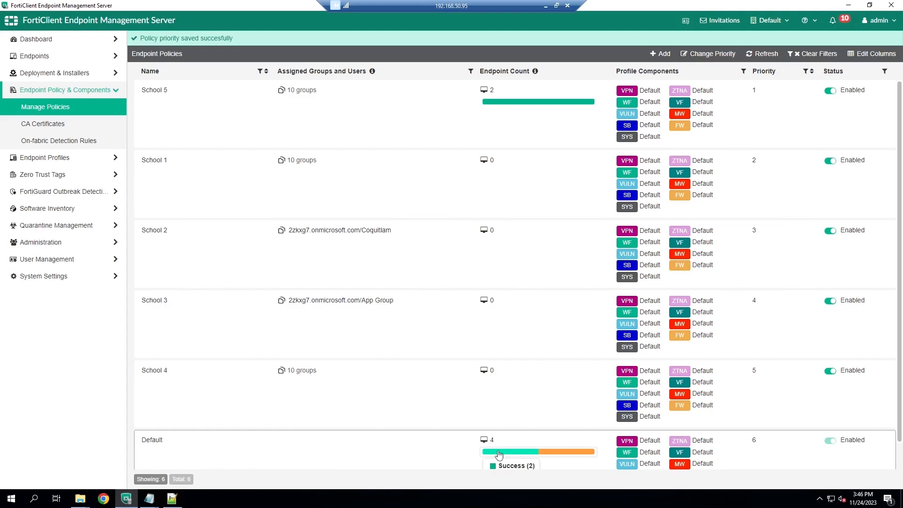
mouse_move(567, 454)
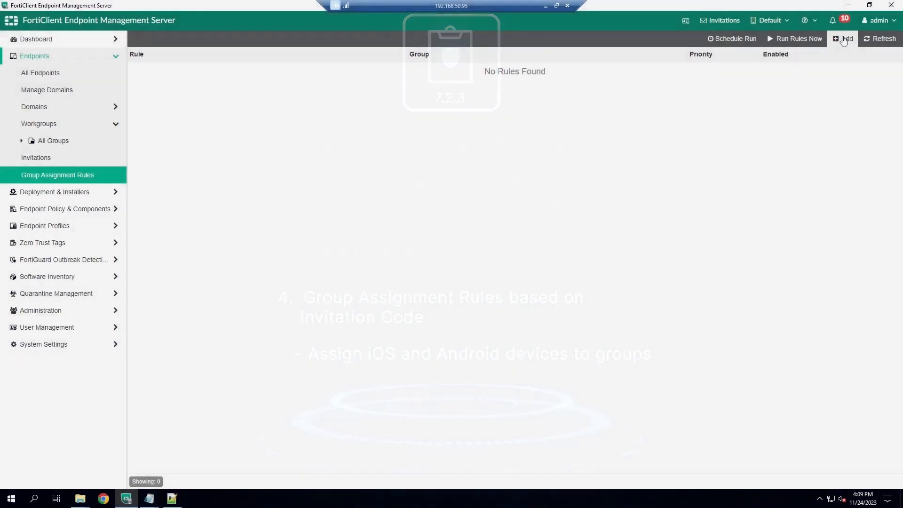
- Create a group assignment rule of type Invitation that assigns Local Invite endpoints to the Employee BYOD group
click(840, 38)
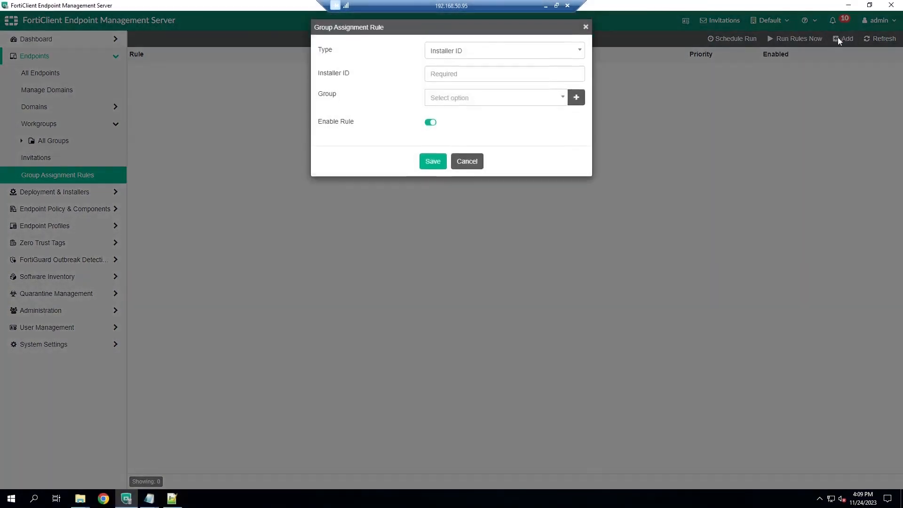
click(576, 56)
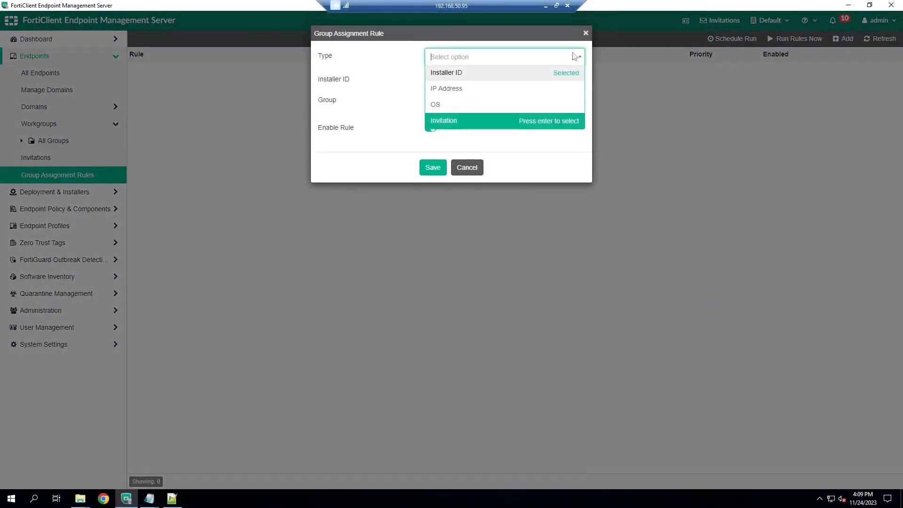
click(523, 121)
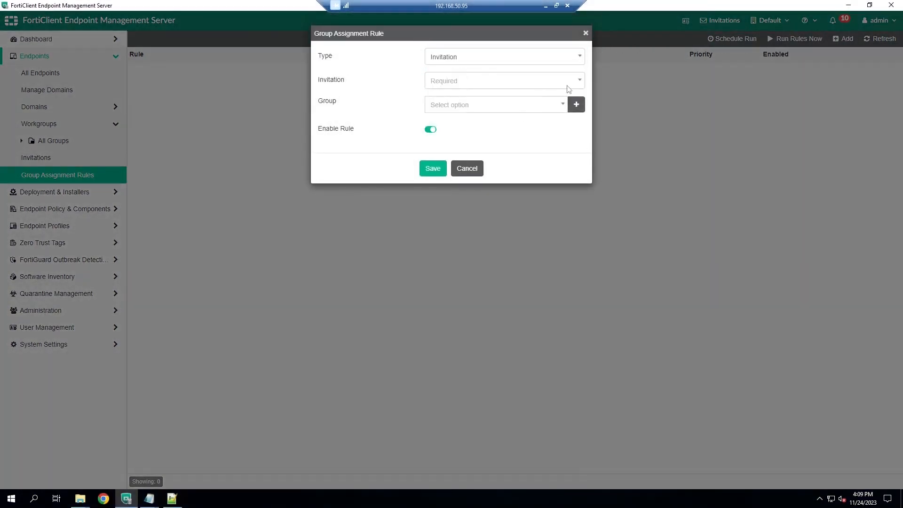
click(584, 84)
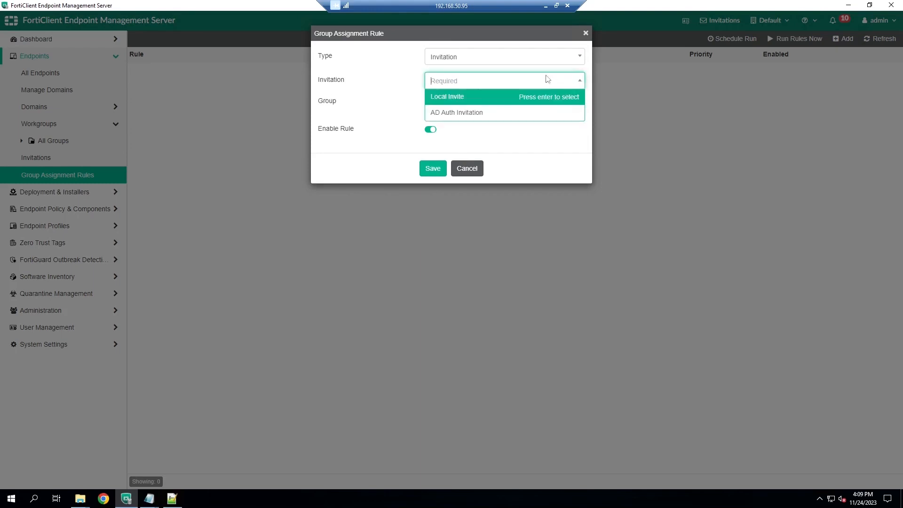
click(501, 98)
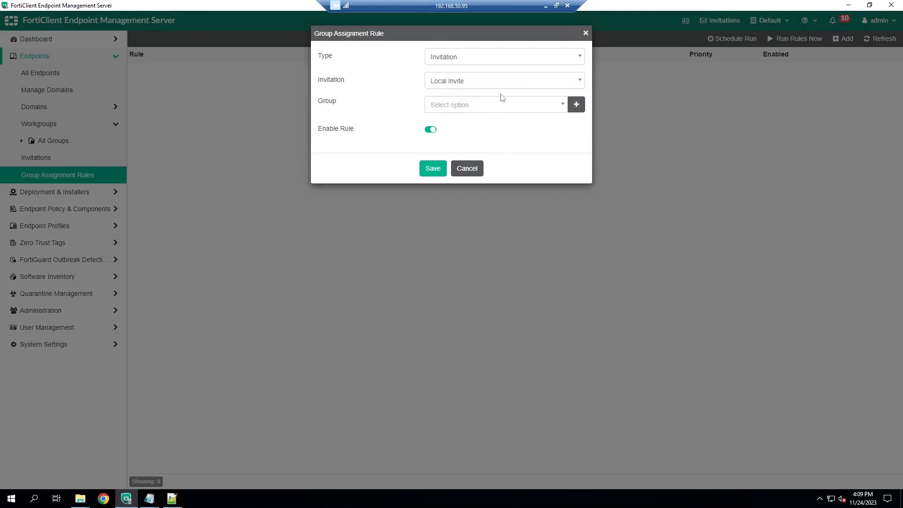
click(561, 109)
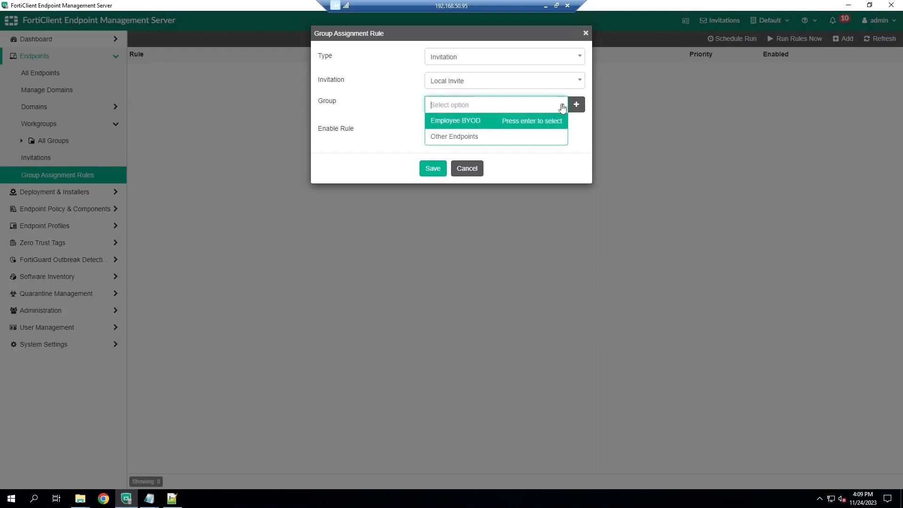
click(483, 123)
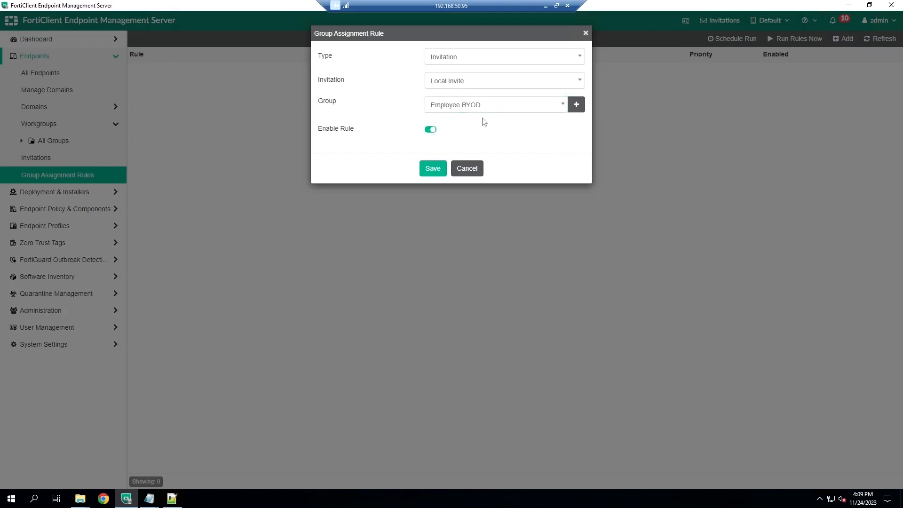
click(431, 168)
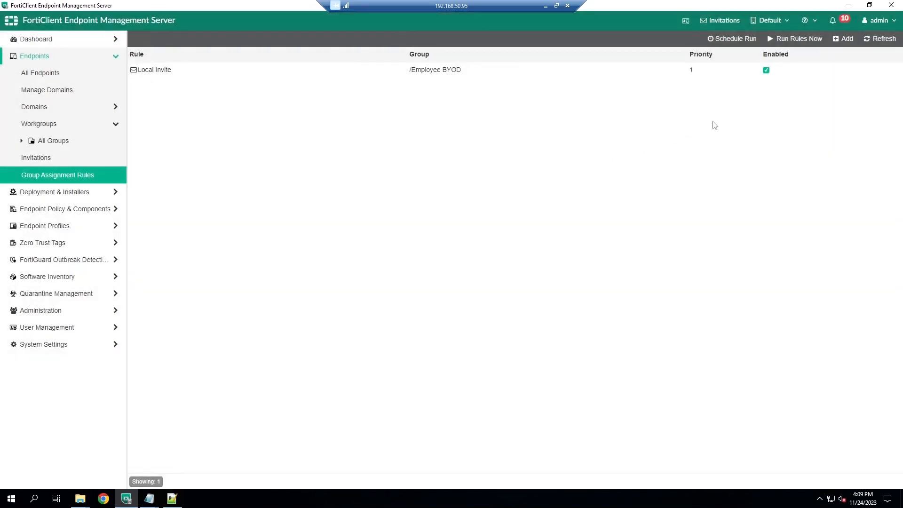
- Run the group assignment rules immediately and view the endpoints in the Employee BYOD workgroup
click(789, 40)
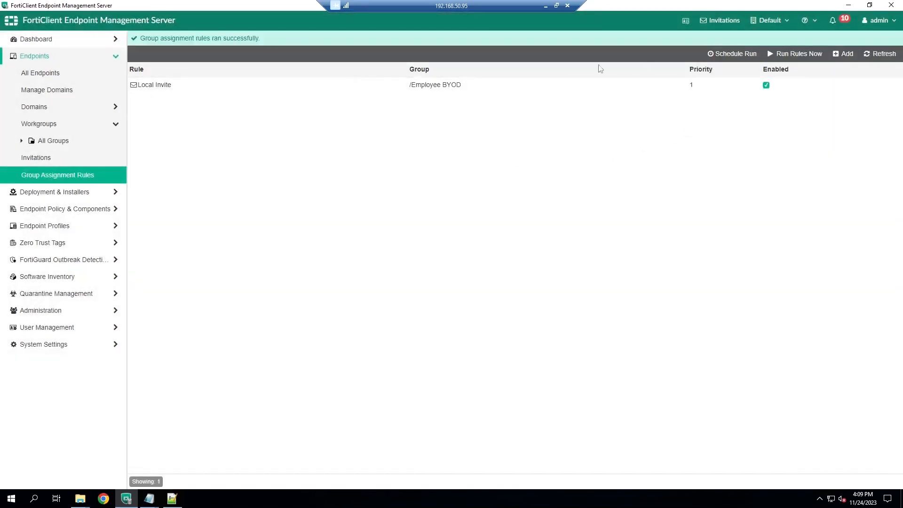
click(21, 141)
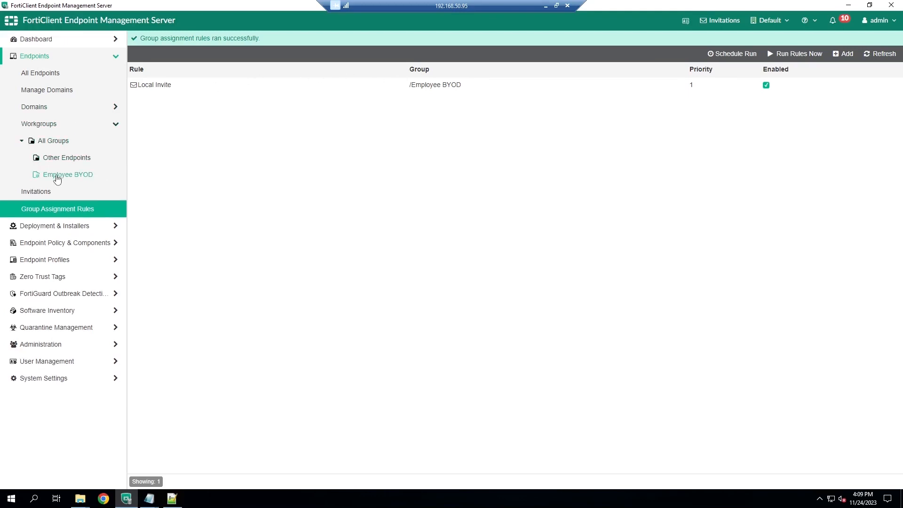
click(57, 178)
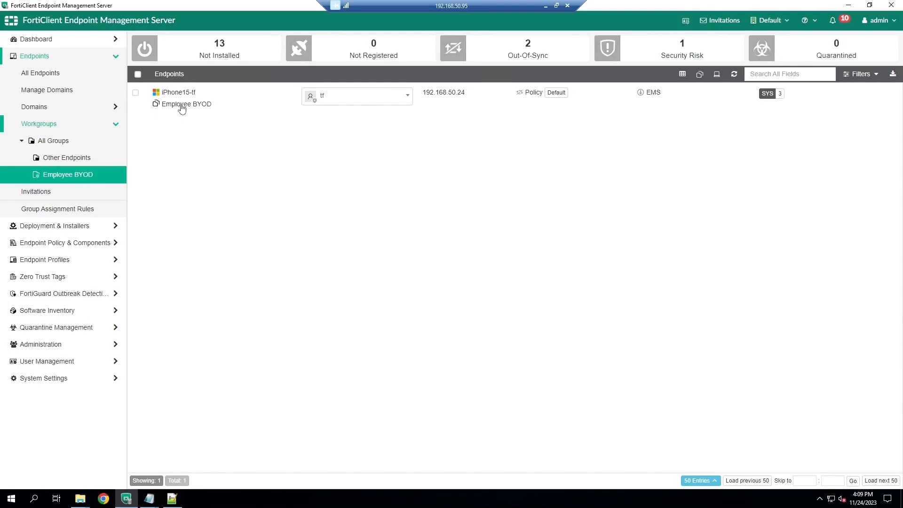